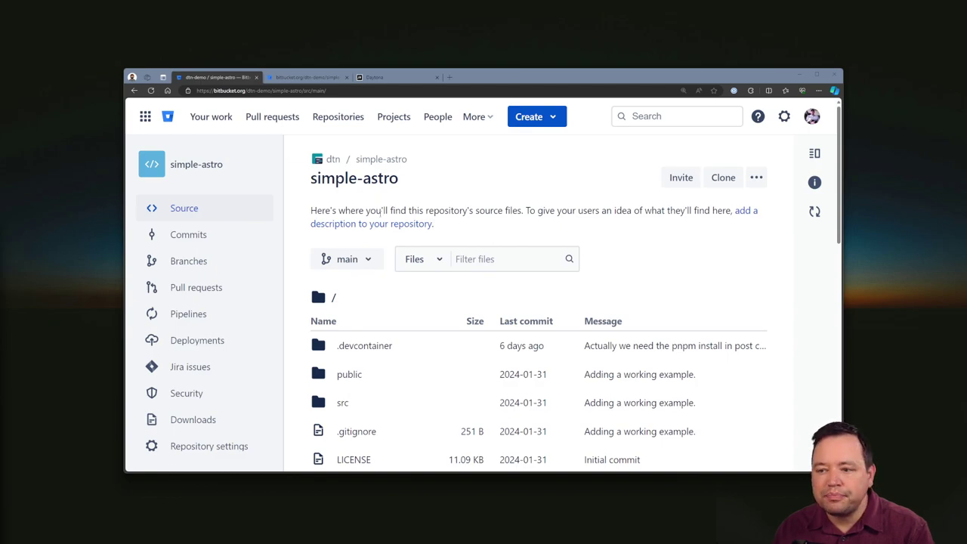
Scroll down the simple-astro README to the Daytona badge and back up
scroll(416, 219, down, 5)
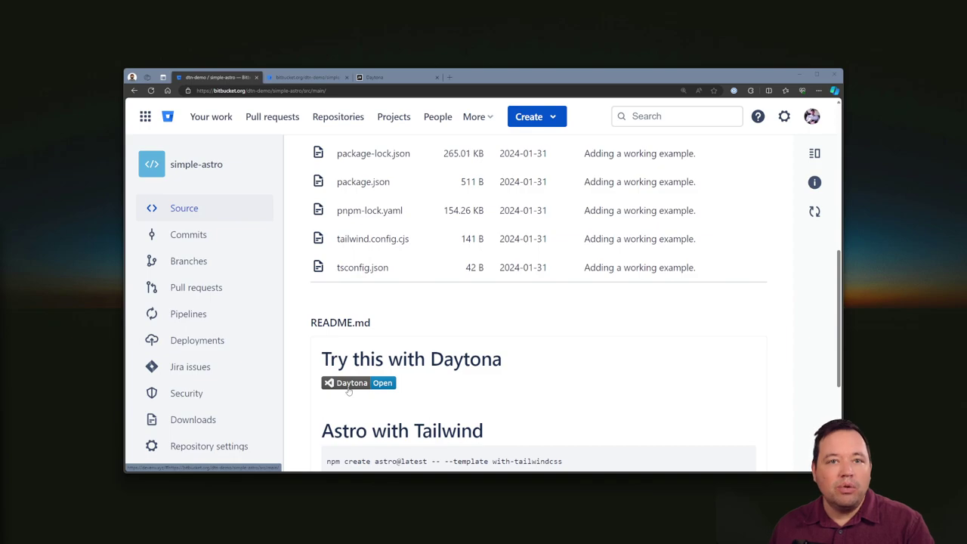
scroll(349, 391, up, 5)
Highlight the devenv.xyz prefix of the badge link in the raw README, then return to the rendered Daytona badge
click(287, 80)
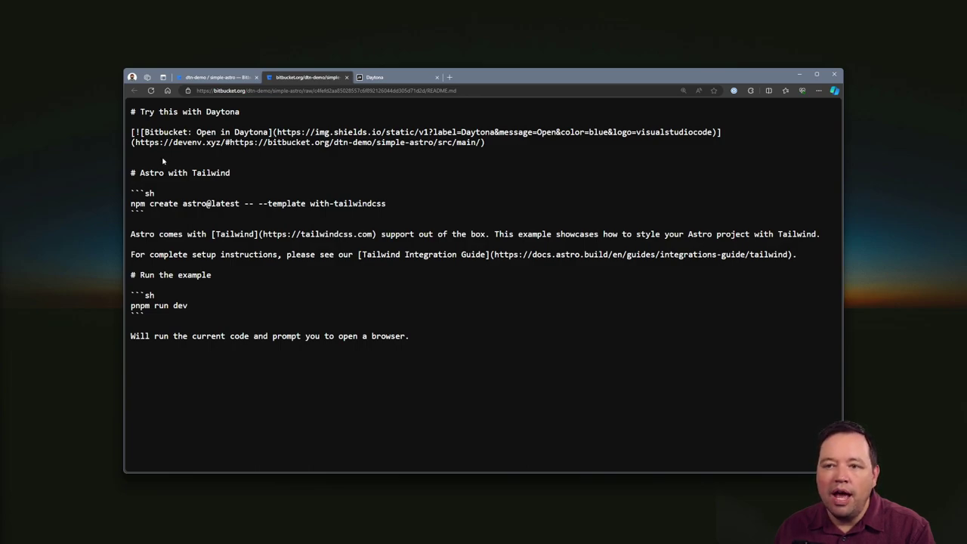
drag(135, 142, 240, 144)
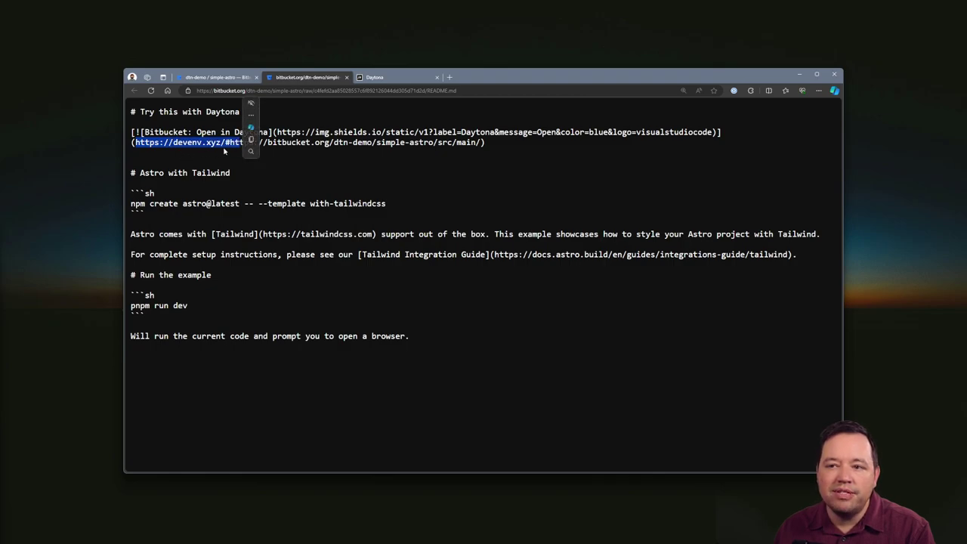
click(227, 155)
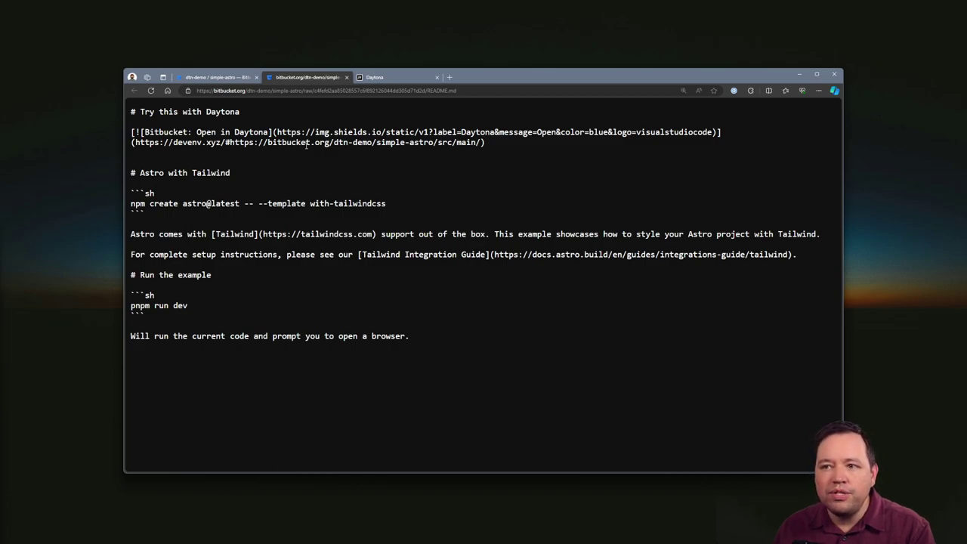
click(227, 78)
scroll(423, 339, down, 4)
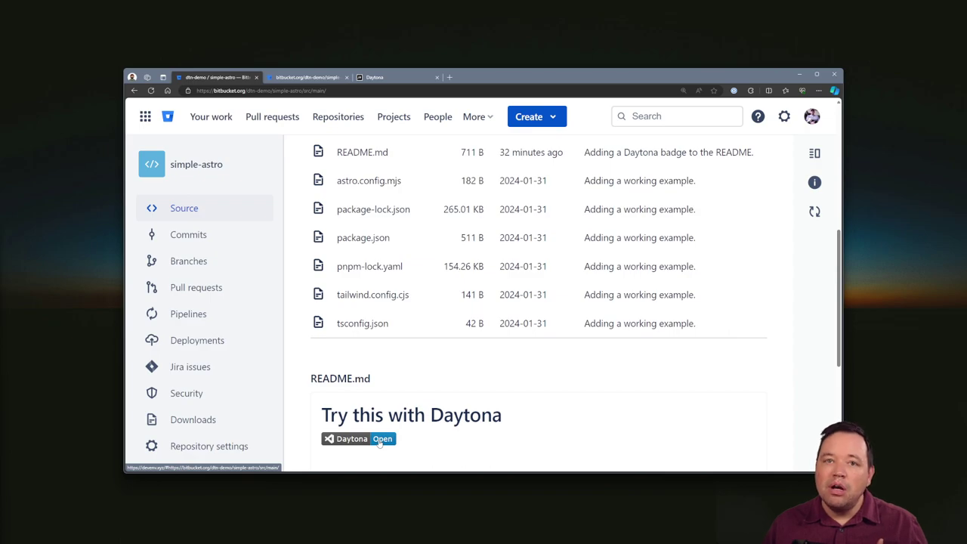
scroll(417, 283, up, 4)
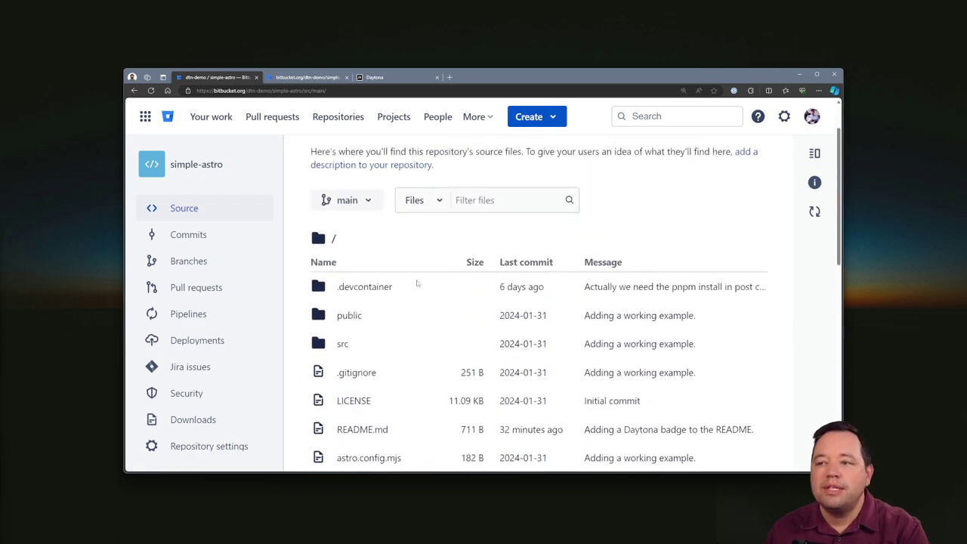
scroll(416, 284, up, 1)
click(347, 259)
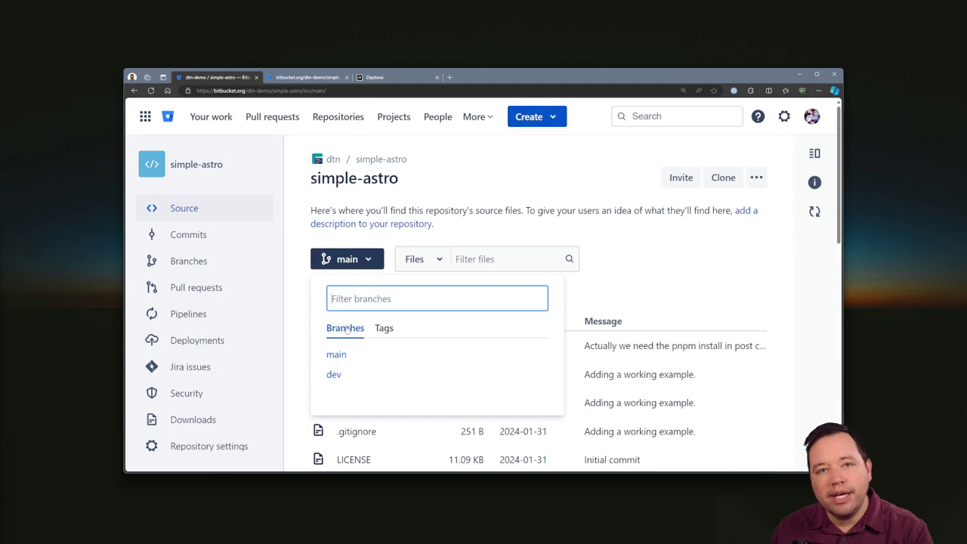
click(426, 167)
scroll(399, 360, down, 5)
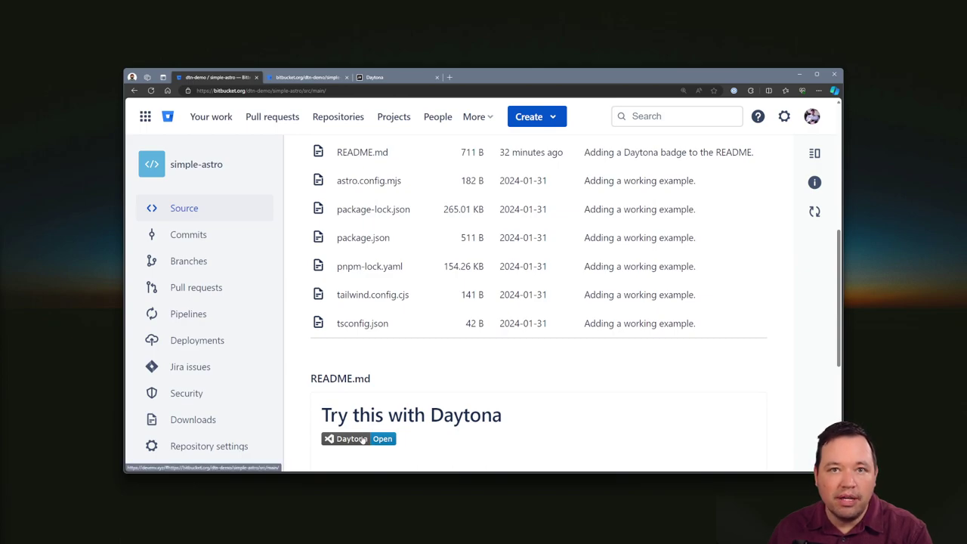
scroll(363, 439, up, 5)
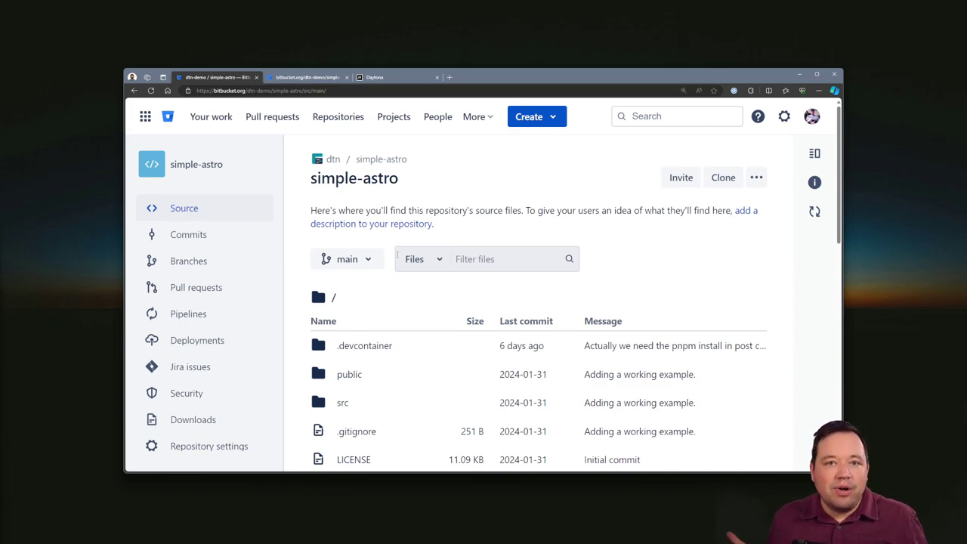
Copy the address of the 'Adding a PR to demo.' pull request for use in the terminal
click(215, 293)
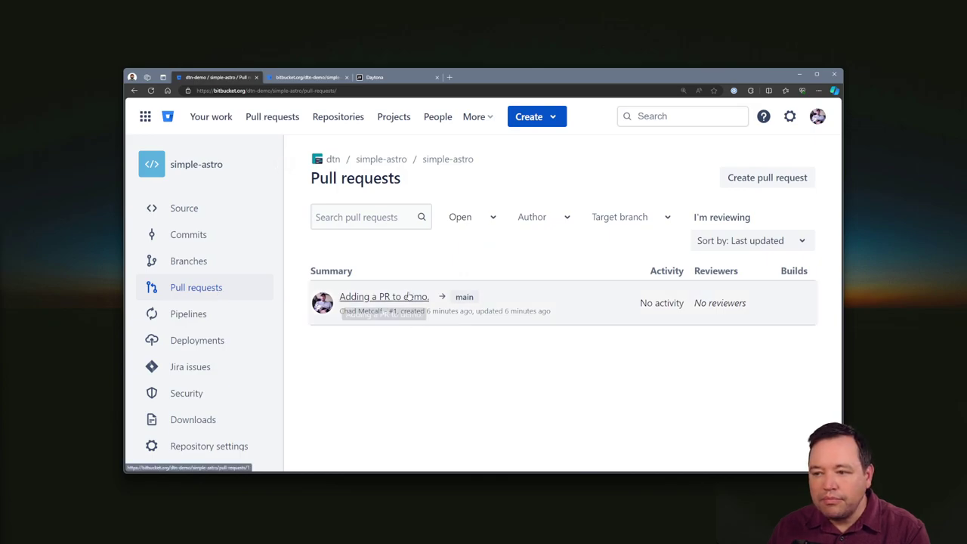
click(406, 297)
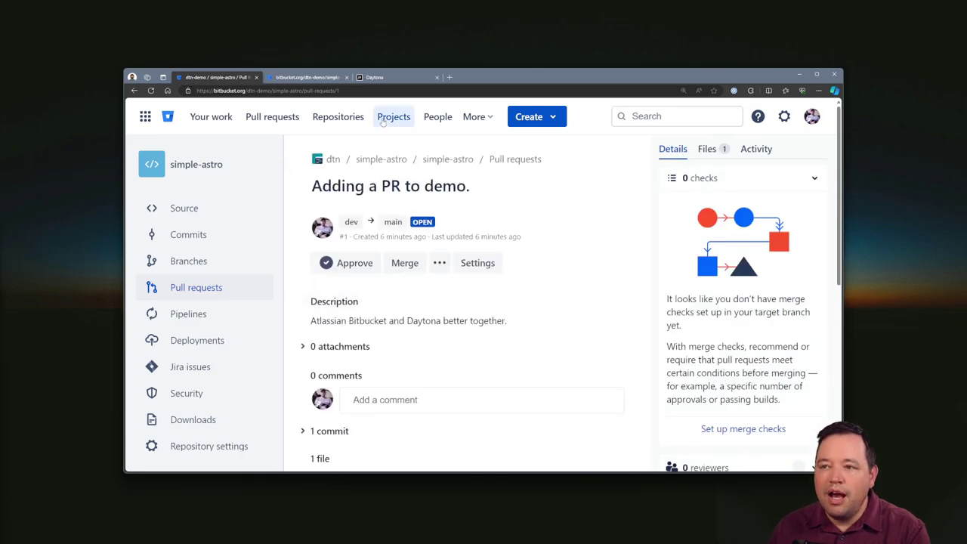
click(351, 89)
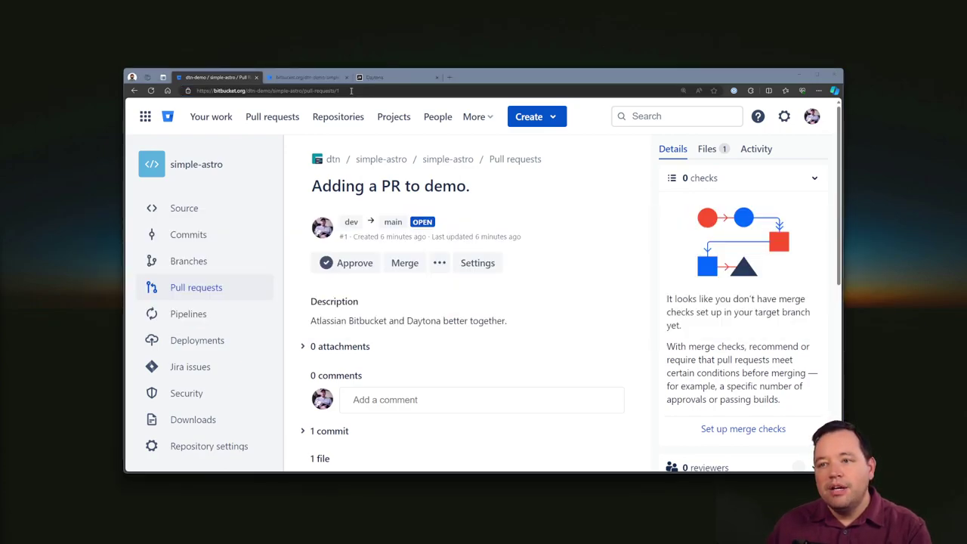
key(ctrl+Tab)
key(alt+Tab)
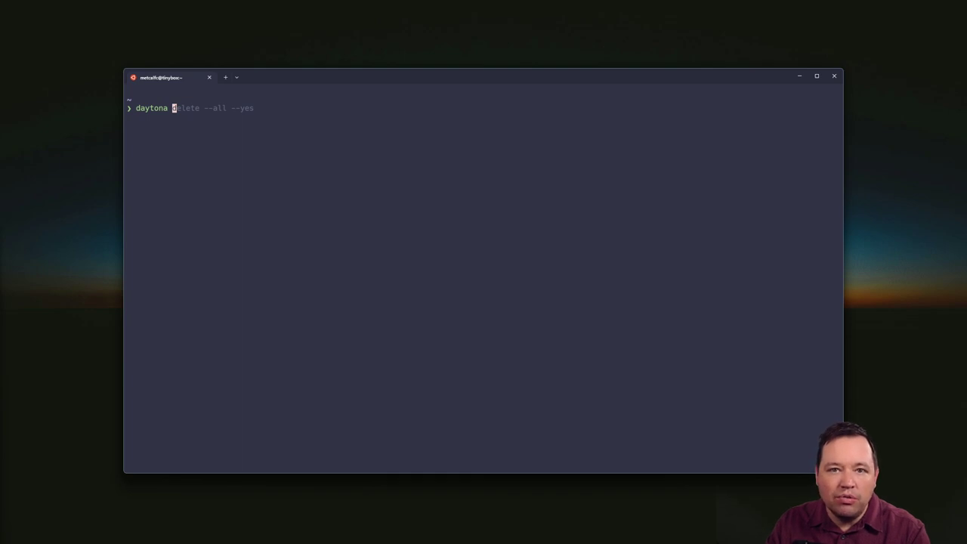
Run 'daytona create' with the simple-astro pull-requests/1 URL to build the workspace
text(c)
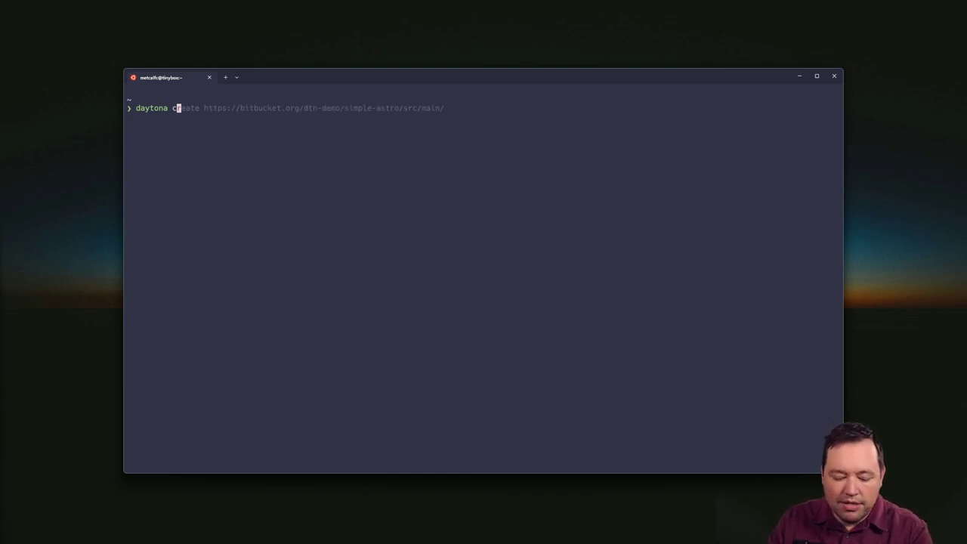
text(reate)
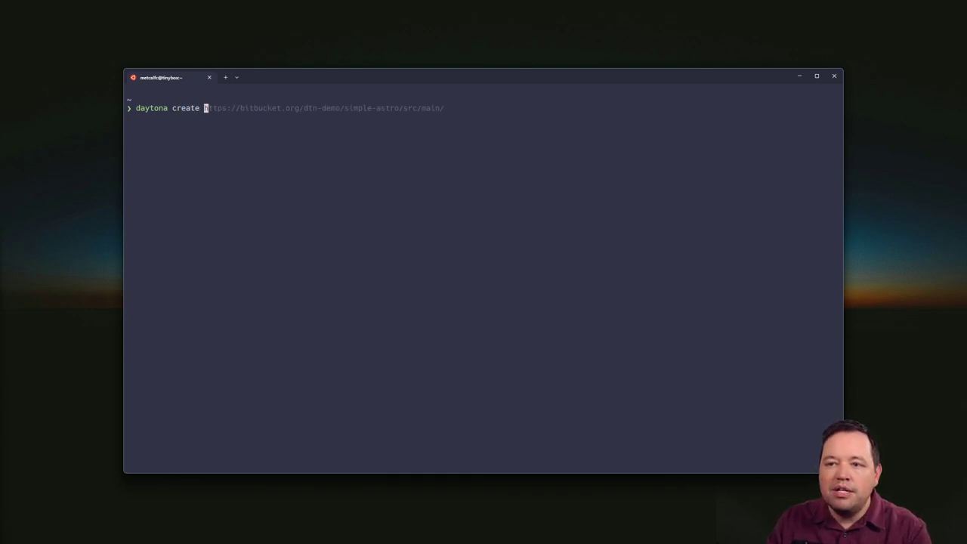
text(https://bitbucket.org/dtn-demo/simple-astro/pull-requests/1)
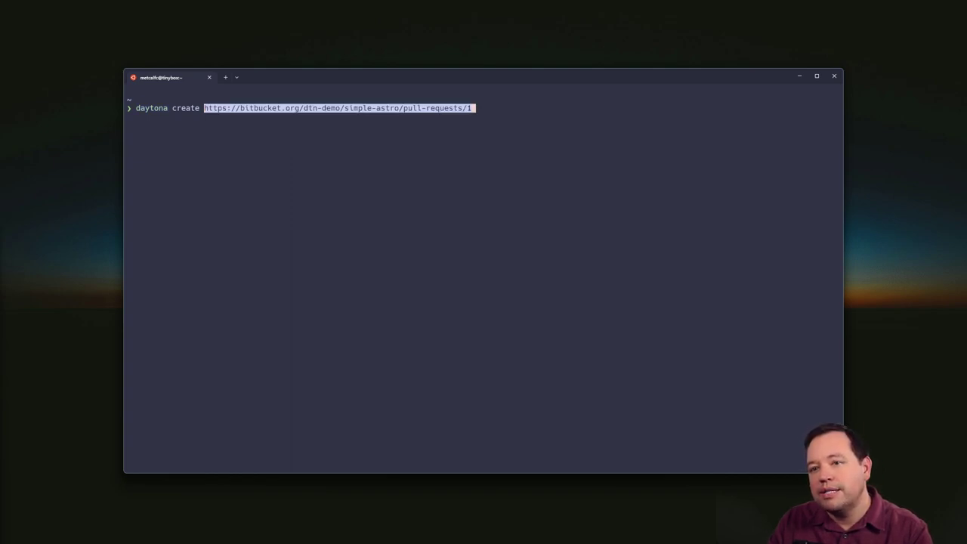
key(Return)
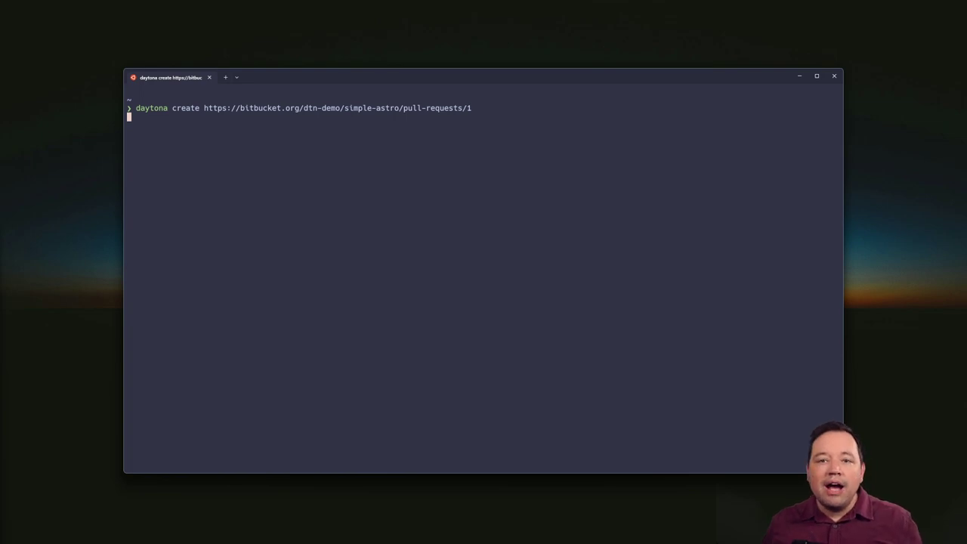